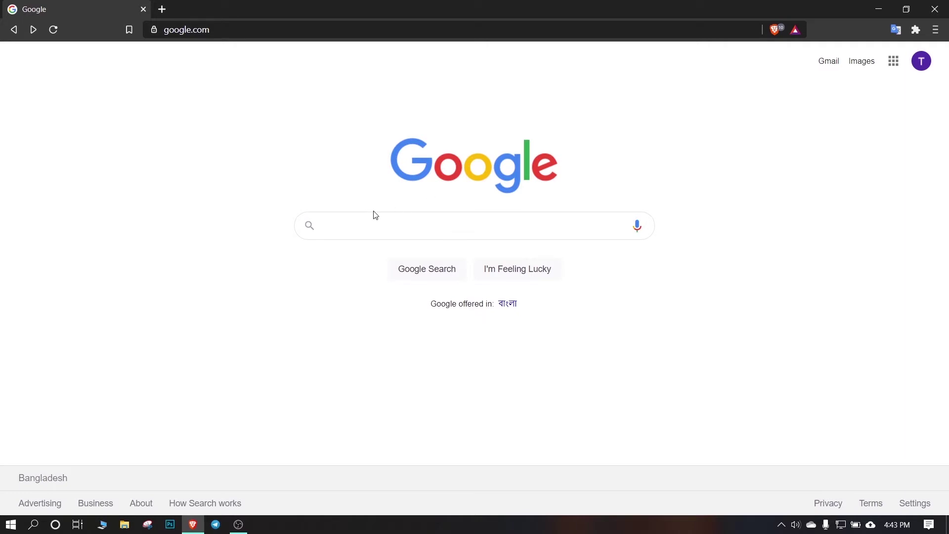
Search Google for 'bitnami wordpress' and open Bitnami's WordPress stack page
{"action": "left_click", "coordinate": [441, 225]}
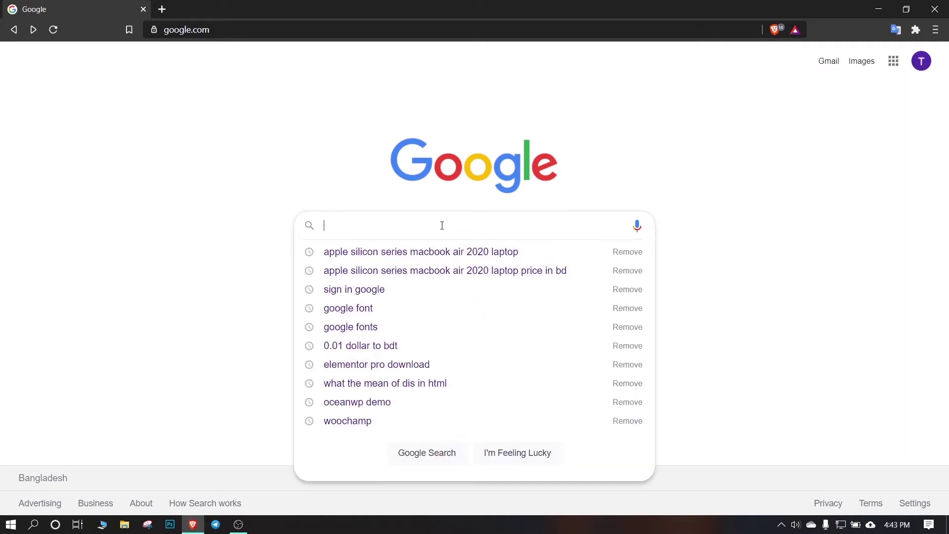
{"action": "type", "text": "bitnami"}
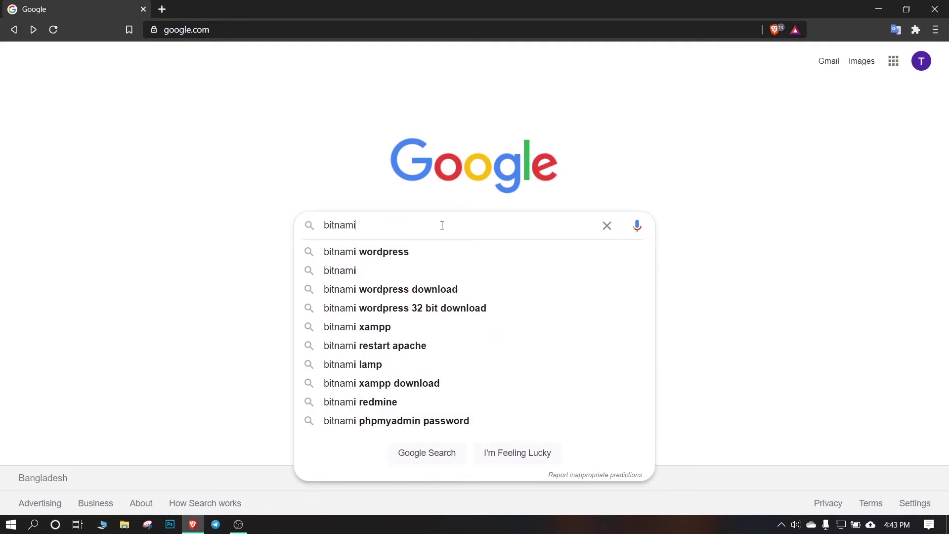
{"action": "type", "text": " word"}
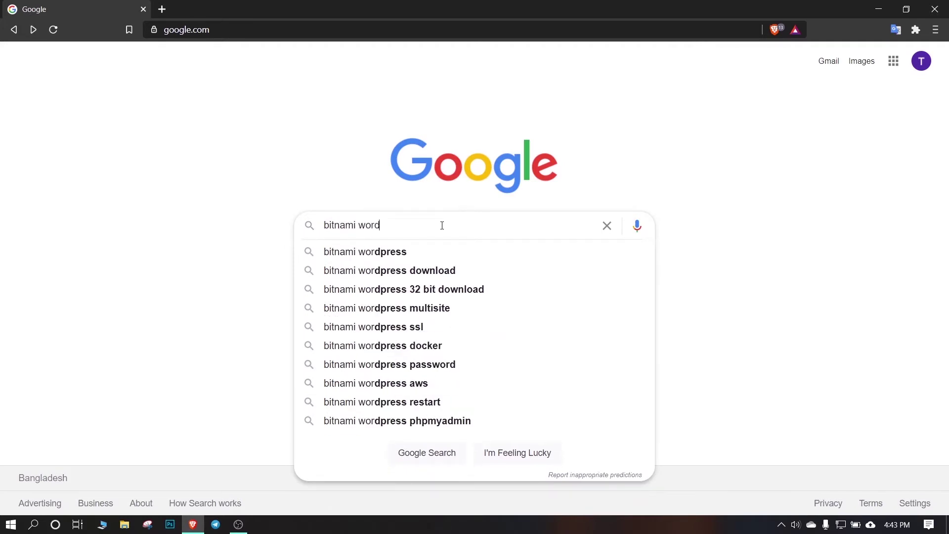
{"action": "type", "text": "press"}
{"action": "key", "text": "Return"}
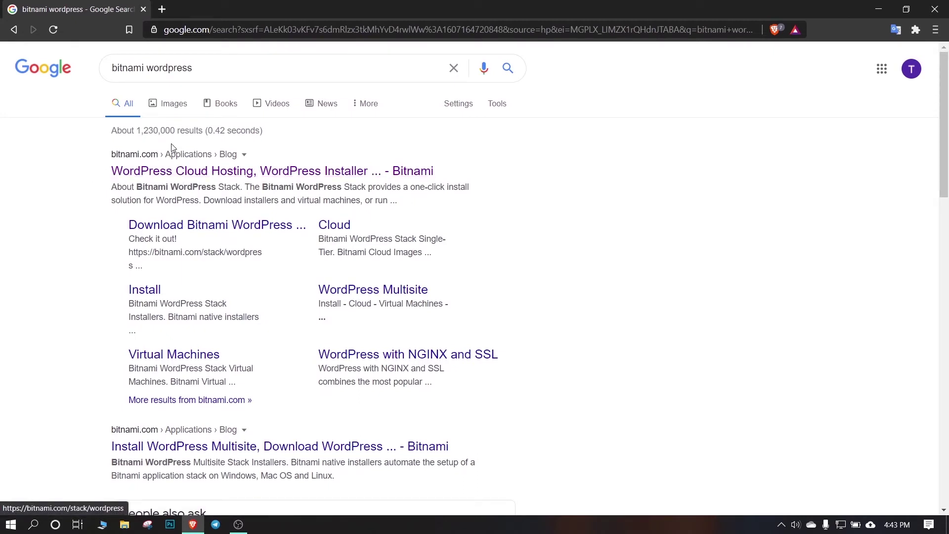
{"action": "left_click", "coordinate": [155, 171]}
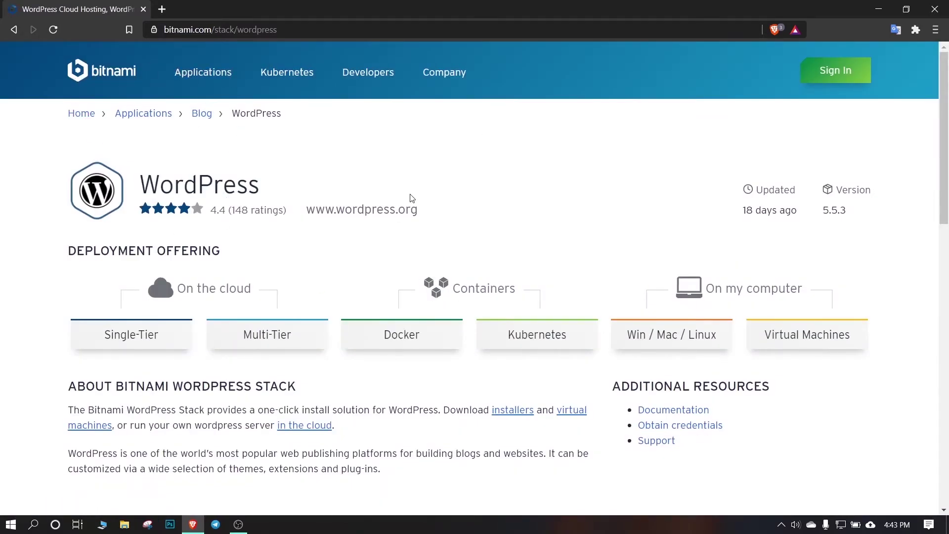
Request the Windows 64-bit WordPress installer download from the Win/Mac/Linux installers, skipping sign-in
{"action": "scroll", "coordinate": [410, 204], "scroll_direction": "down", "scroll_amount": 2}
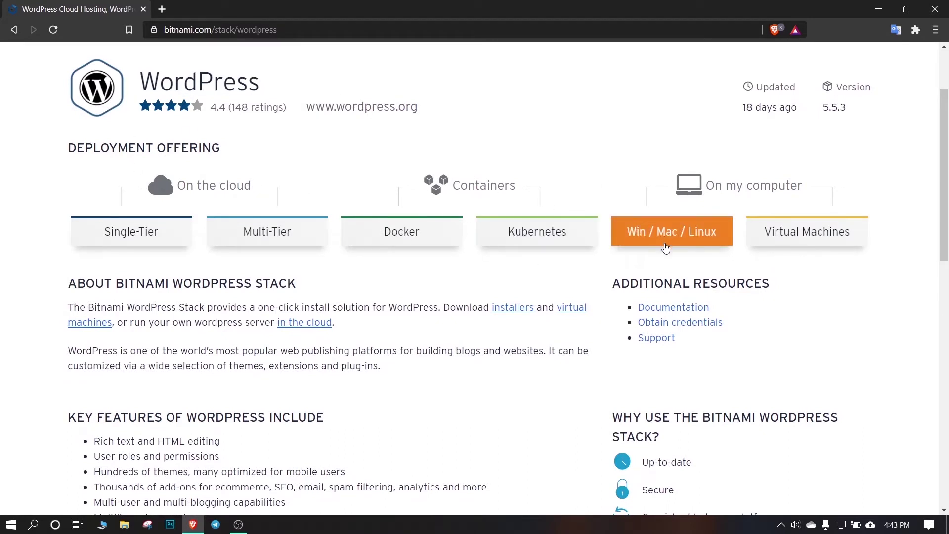
{"action": "left_click", "coordinate": [687, 238]}
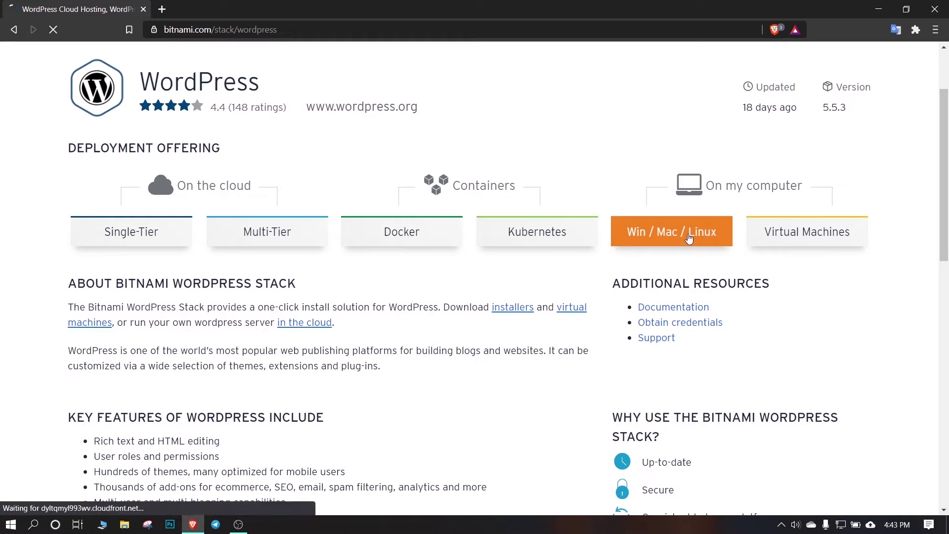
{"action": "scroll", "coordinate": [663, 276], "scroll_direction": "down", "scroll_amount": 8}
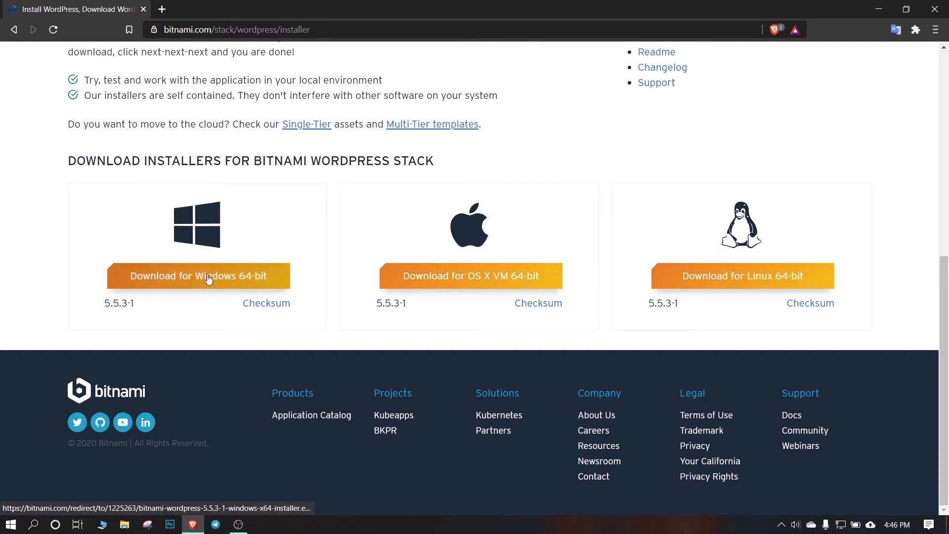
{"action": "left_click", "coordinate": [208, 281]}
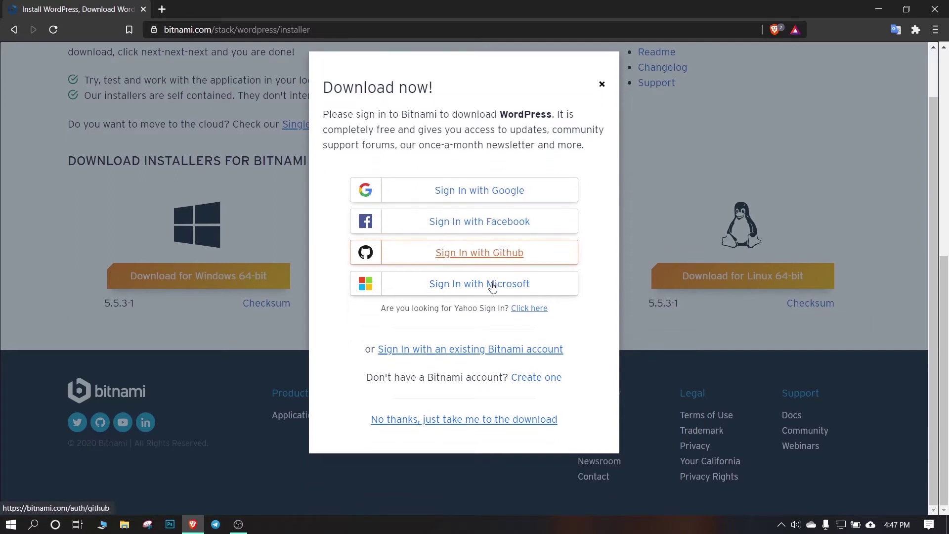
{"action": "scroll", "coordinate": [490, 287], "scroll_direction": "down", "scroll_amount": 1}
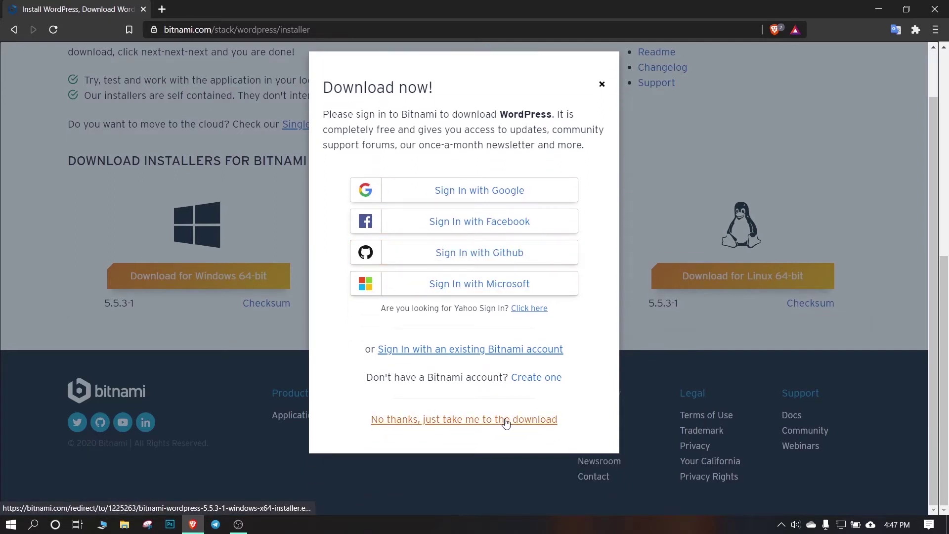
{"action": "left_click", "coordinate": [528, 421]}
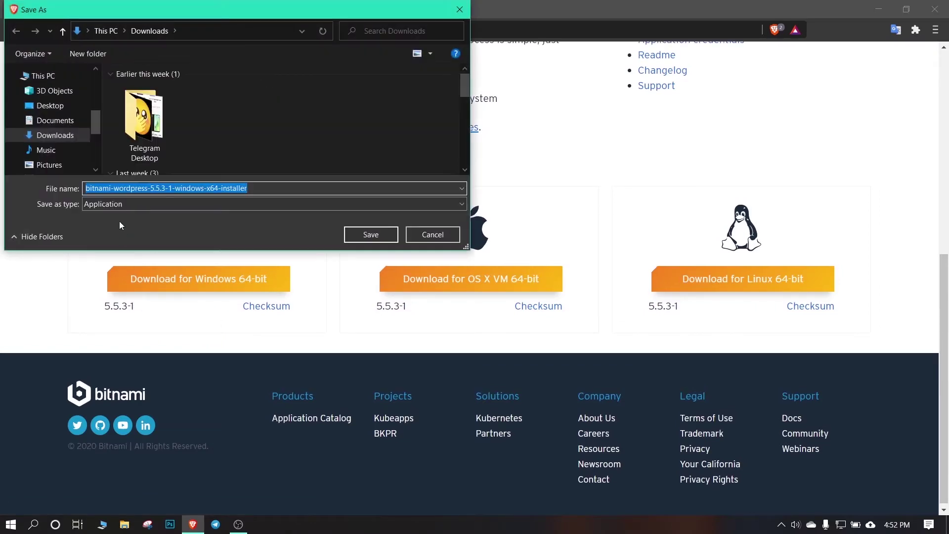
Save the bitnami-wordpress-5.5.3-1-windows-x64-installer file to Downloads
{"action": "left_click", "coordinate": [358, 237]}
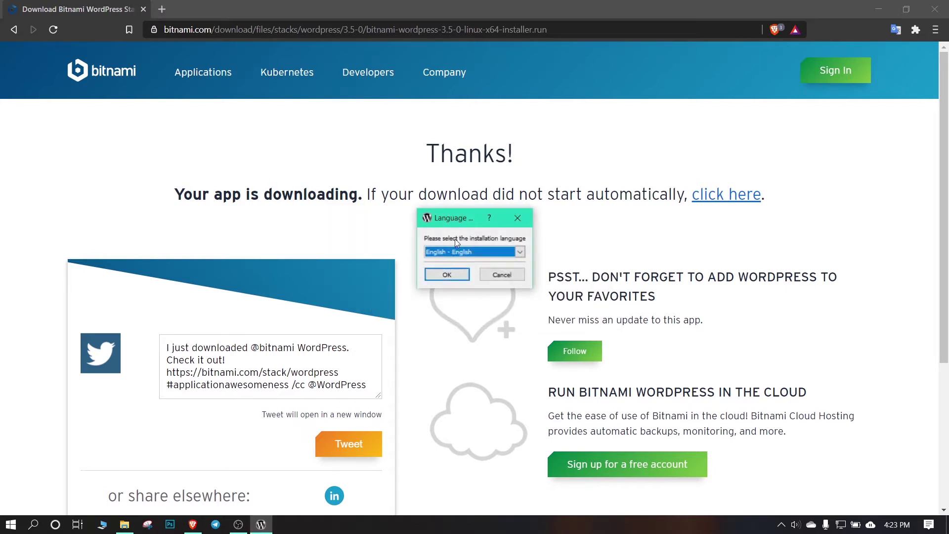
Keep English as the setup language and accept the default WordPress and PhpMyAdmin components
{"action": "left_click", "coordinate": [481, 253]}
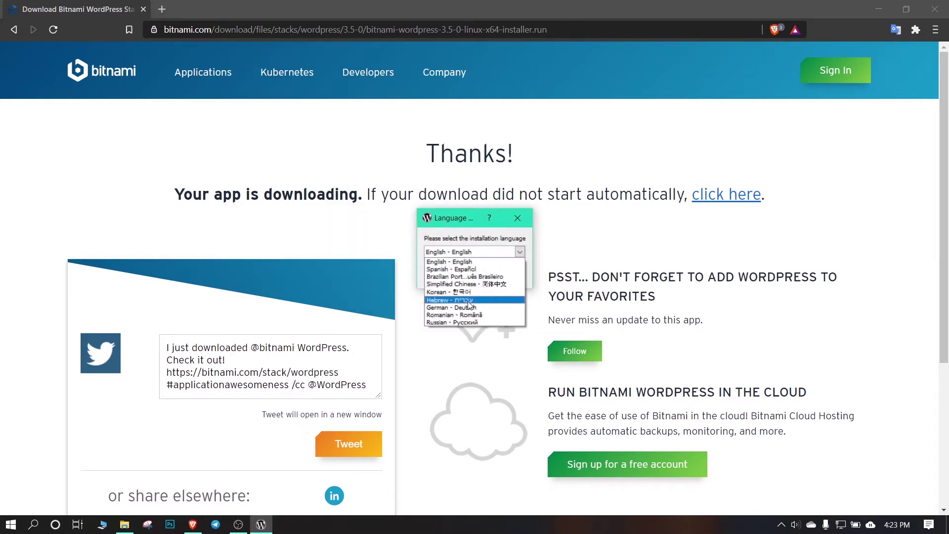
{"action": "left_click", "coordinate": [470, 262]}
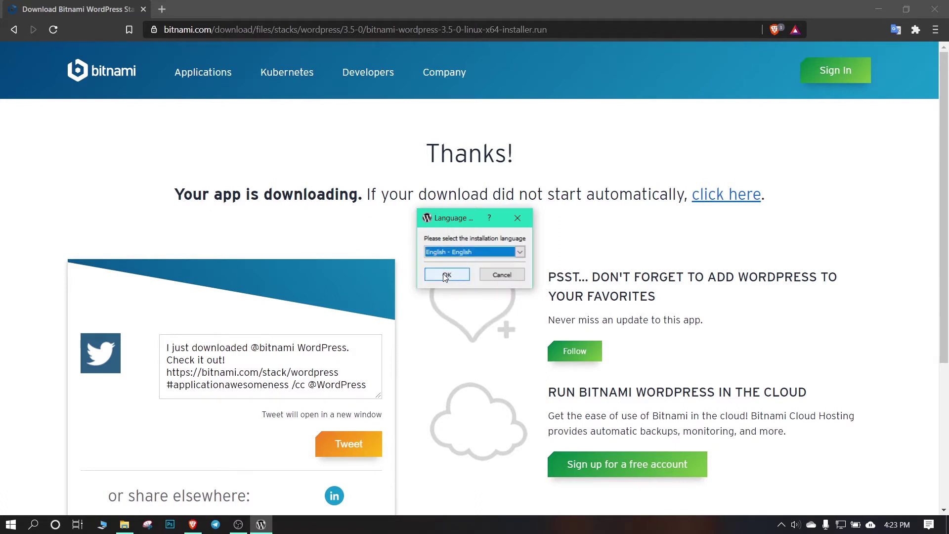
{"action": "left_click", "coordinate": [447, 275]}
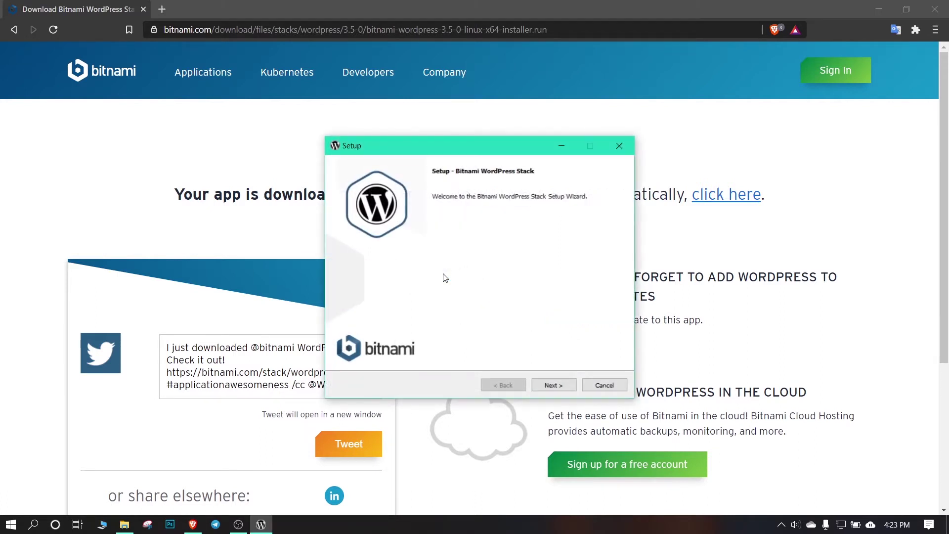
{"action": "left_click", "coordinate": [548, 385]}
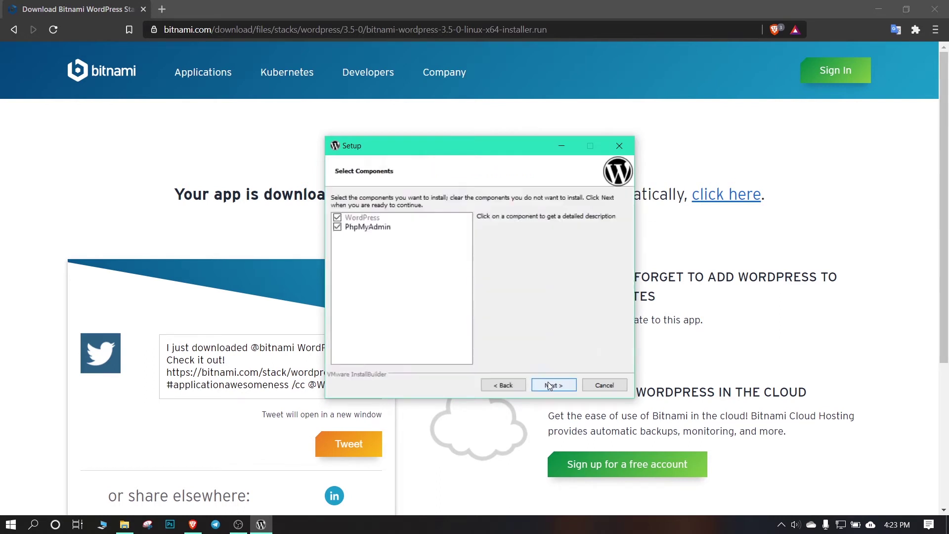
{"action": "left_click", "coordinate": [552, 388]}
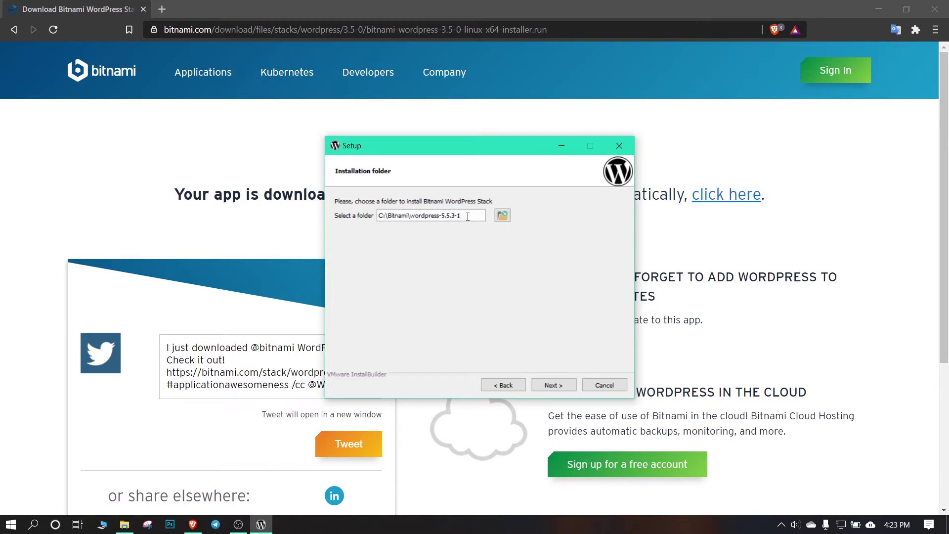
Select the whole installation folder path C:\Bitnami\wordpress-5.5.3-1
{"action": "mouse_move", "coordinate": [467, 217]}
{"action": "left_mouse_down"}
{"action": "mouse_move", "coordinate": [379, 217]}
{"action": "mouse_move", "coordinate": [463, 218]}
{"action": "left_mouse_up"}
{"action": "left_click", "coordinate": [395, 216]}
{"action": "left_click", "coordinate": [392, 215]}
{"action": "left_click", "coordinate": [469, 218]}
{"action": "left_click_drag", "start_coordinate": [469, 212], "coordinate": [372, 214]}
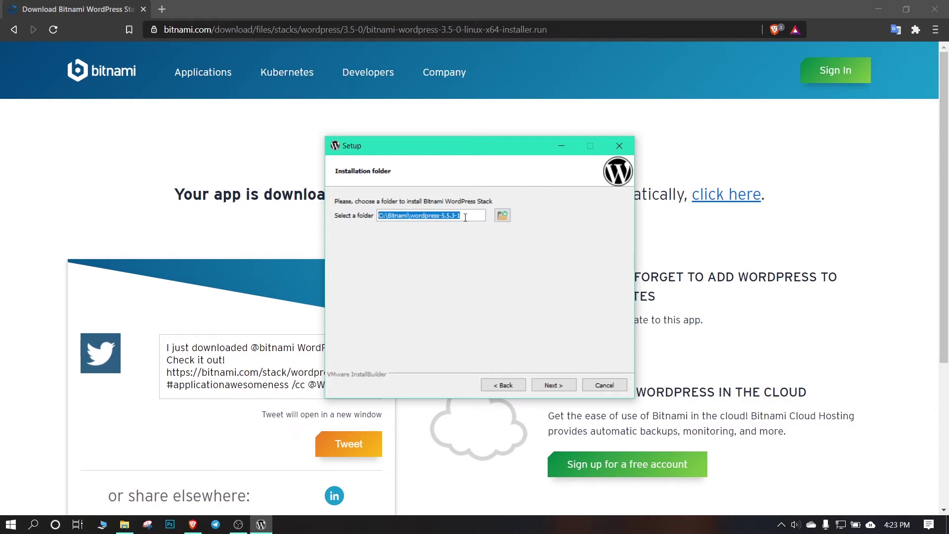
Browse for the installation folder and go to Local Disk (C:) > Users
{"action": "left_click", "coordinate": [503, 215]}
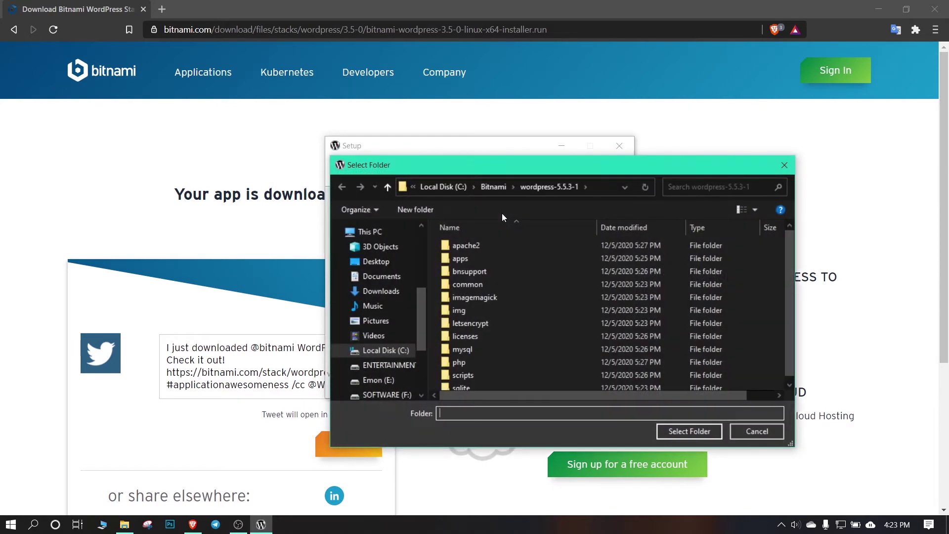
{"action": "left_click", "coordinate": [378, 352]}
{"action": "scroll", "coordinate": [486, 294], "scroll_direction": "down", "scroll_amount": 1}
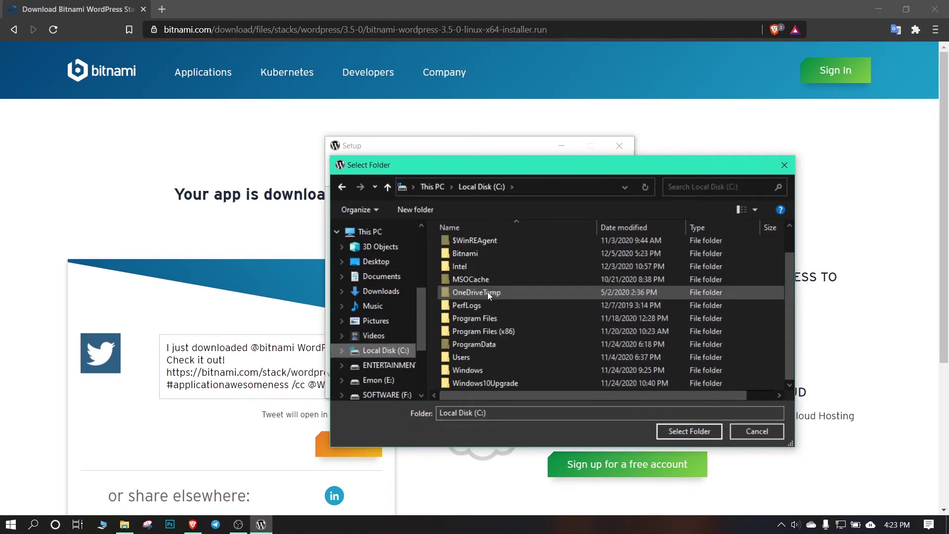
{"action": "double_click", "coordinate": [490, 356]}
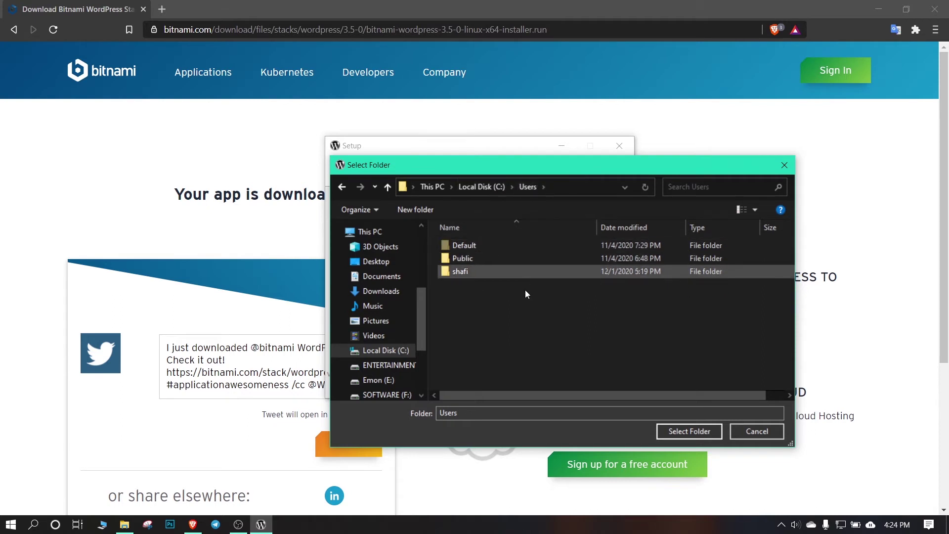
Create a new Bitmani folder in Users and choose it as the installation folder
{"action": "left_click", "coordinate": [411, 210]}
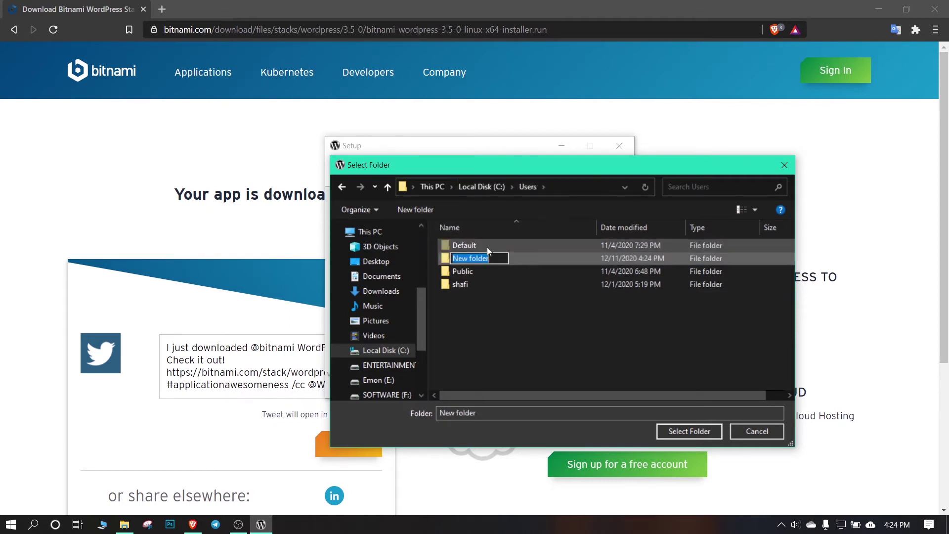
{"action": "type", "text": "Bitmani"}
{"action": "key", "text": "Return"}
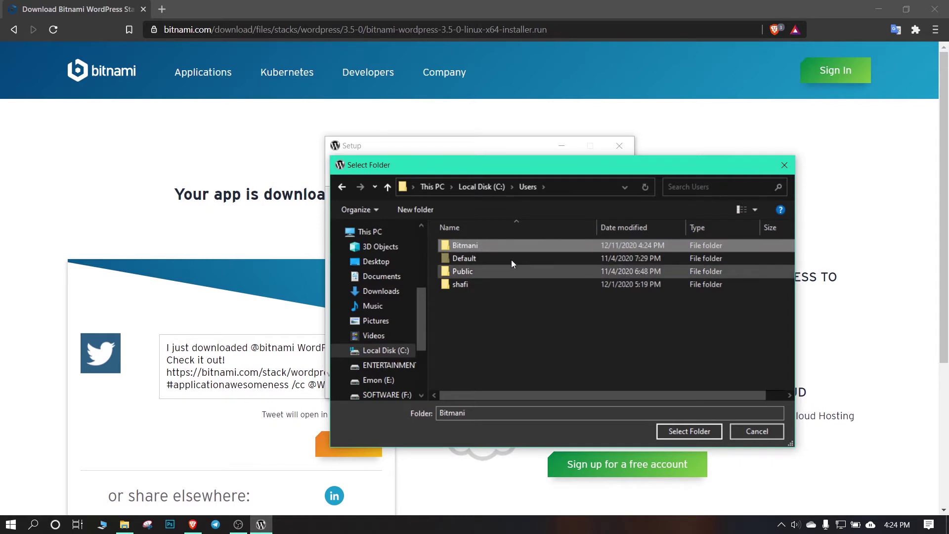
{"action": "left_click", "coordinate": [475, 257]}
{"action": "left_click", "coordinate": [473, 245]}
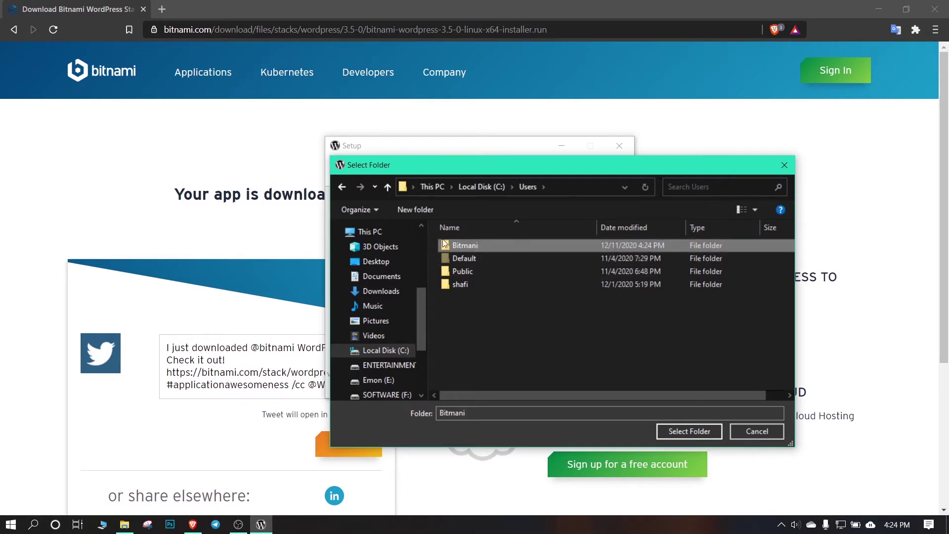
{"action": "left_click", "coordinate": [674, 432]}
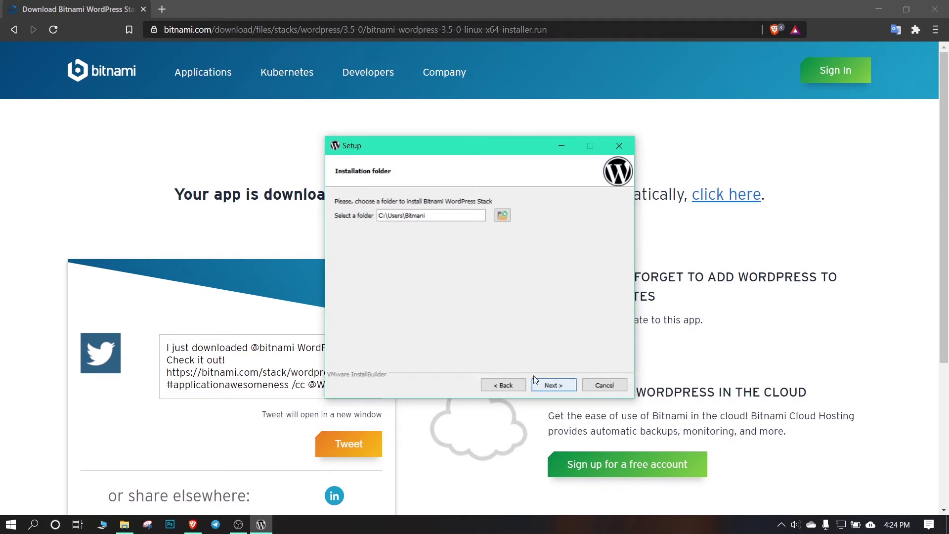
Clear the default real name and replace the default e-mail with the admin's e-mail address
{"action": "left_click", "coordinate": [562, 387]}
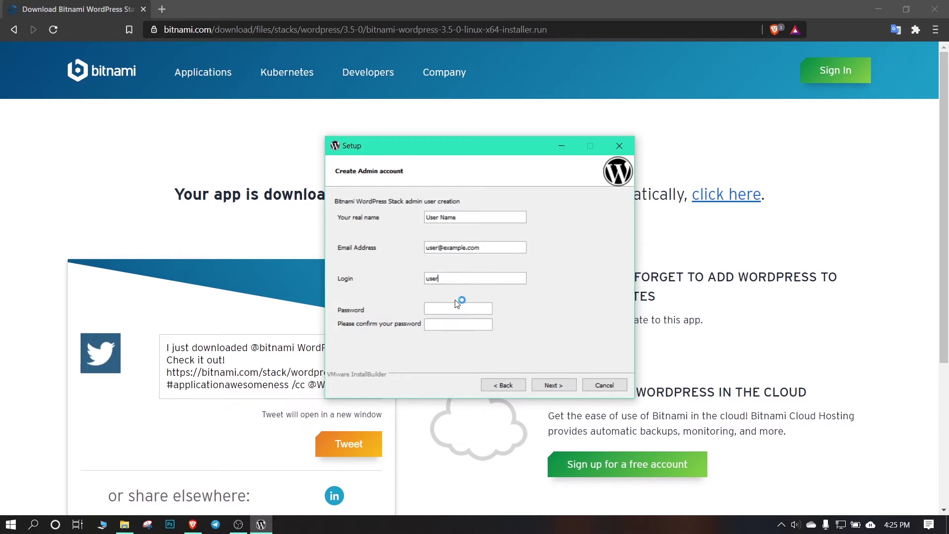
{"action": "left_click_drag", "start_coordinate": [467, 218], "coordinate": [400, 217]}
{"action": "key", "text": "BackSpace"}
{"action": "double_click", "coordinate": [434, 245]}
{"action": "key", "text": "BackSpace"}
Set the login name to admin, enter and confirm the admin password, and submit
{"action": "left_click_drag", "start_coordinate": [444, 281], "coordinate": [405, 282]}
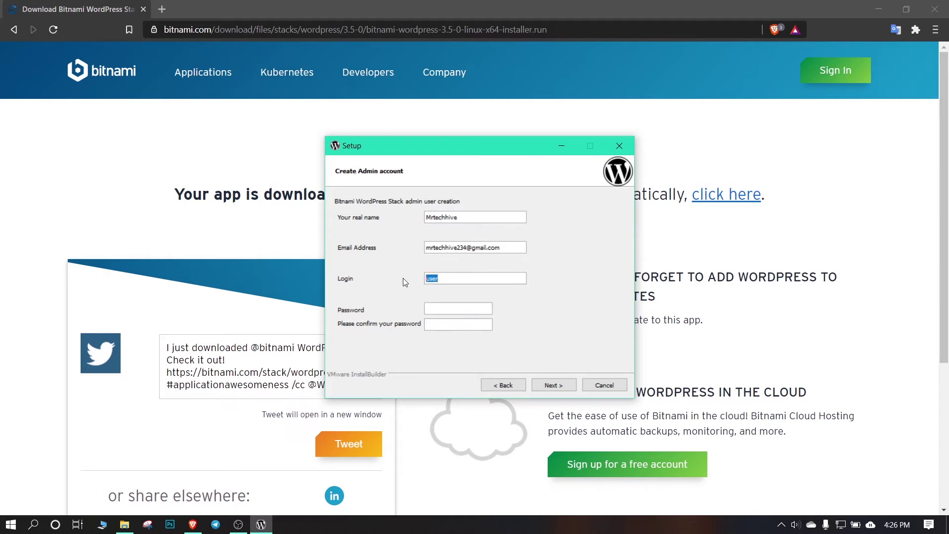
{"action": "key", "text": "BackSpace"}
{"action": "type", "text": "admin"}
{"action": "left_click", "coordinate": [438, 310]}
{"action": "type", "text": "123456"}
{"action": "left_click", "coordinate": [460, 324]}
{"action": "type", "text": "123456"}
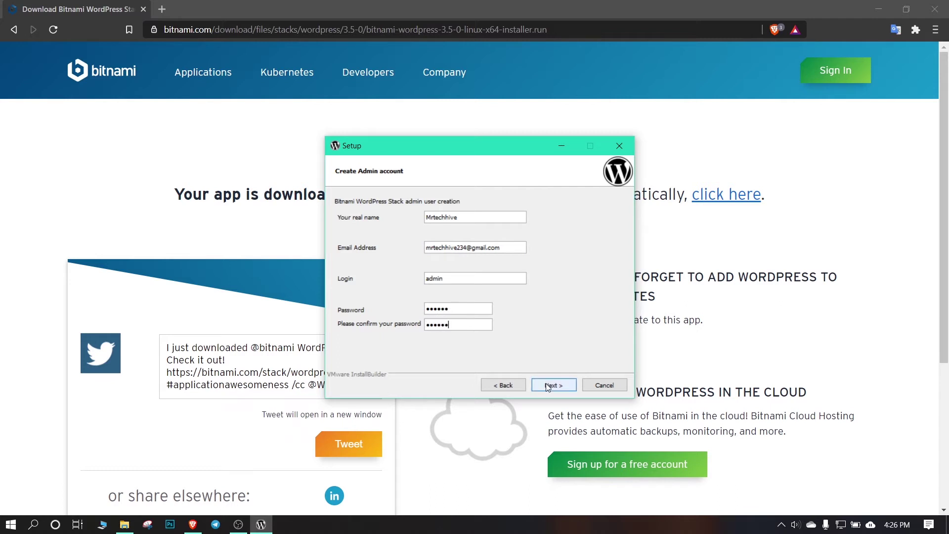
{"action": "left_click", "coordinate": [548, 387]}
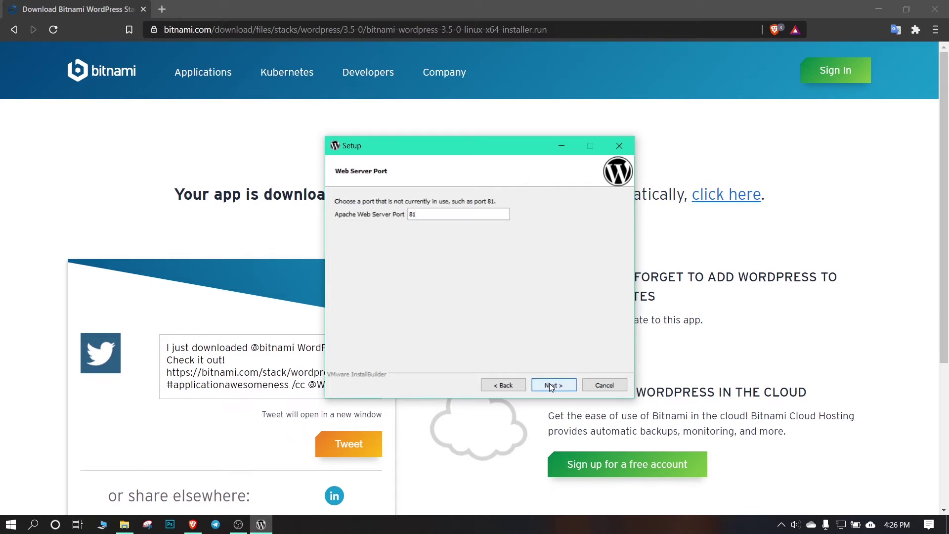
Accept web server port 81, SSL port 444 and the default MySQL port
{"action": "left_click", "coordinate": [552, 386]}
{"action": "left_click", "coordinate": [551, 386]}
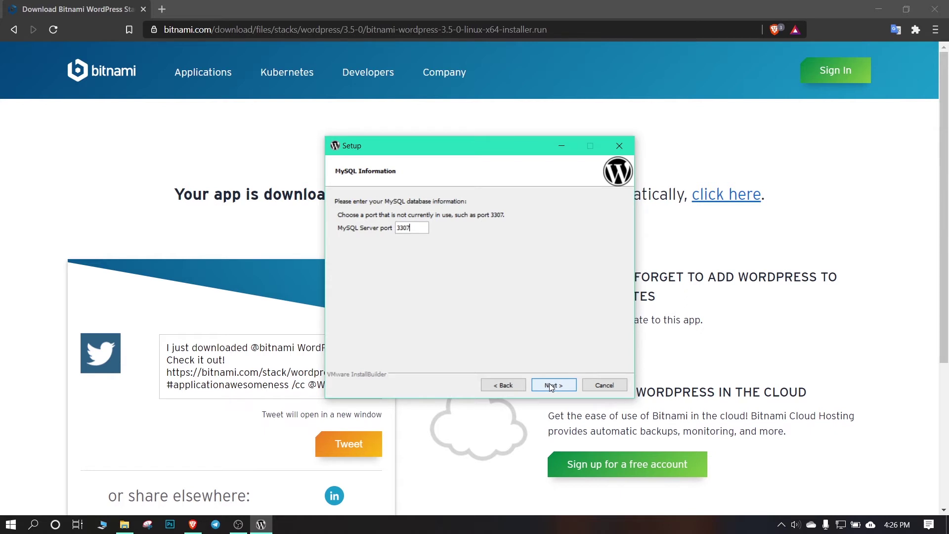
{"action": "left_click", "coordinate": [552, 386]}
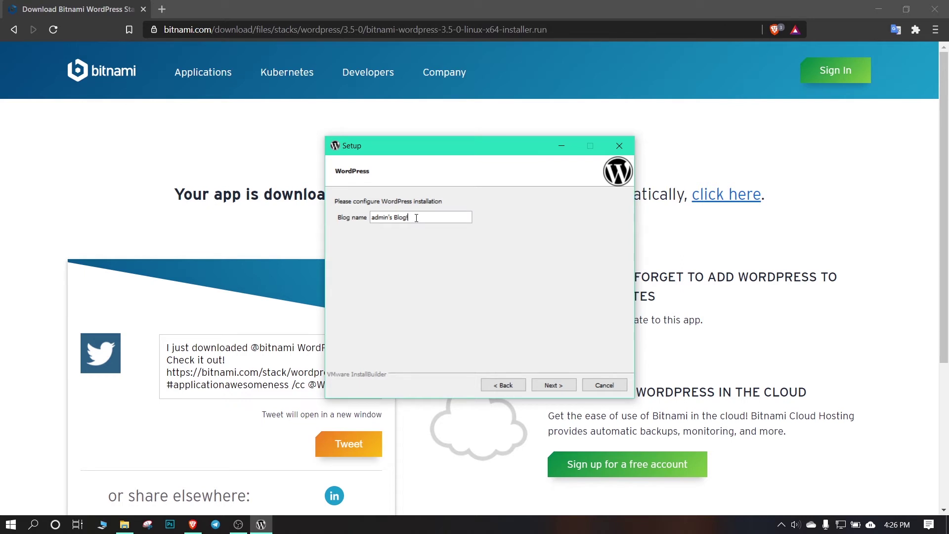
Replace the default blog name with 'Tech blog' and continue
{"action": "left_click_drag", "start_coordinate": [417, 218], "coordinate": [373, 220]}
{"action": "key", "text": "BackSpace"}
{"action": "type", "text": "Tech blog"}
{"action": "left_click", "coordinate": [554, 386]}
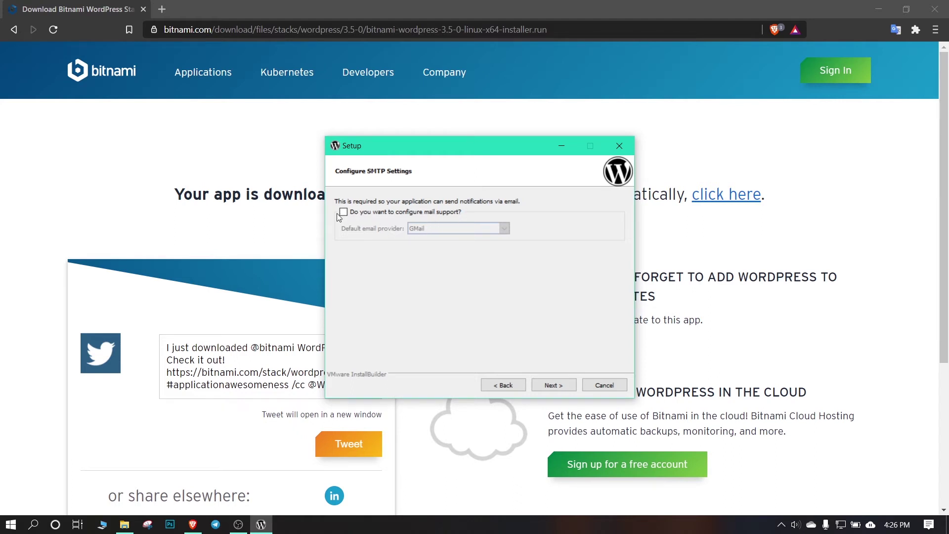
Skip mail setup and the cloud offer, start installing, and close the Bitnami cloud page
{"action": "left_click", "coordinate": [565, 387]}
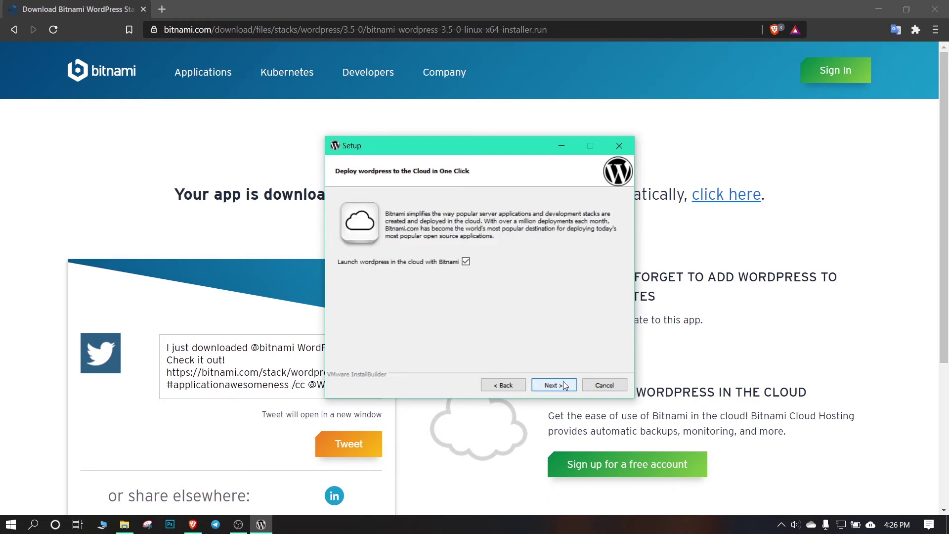
{"action": "left_click", "coordinate": [564, 384]}
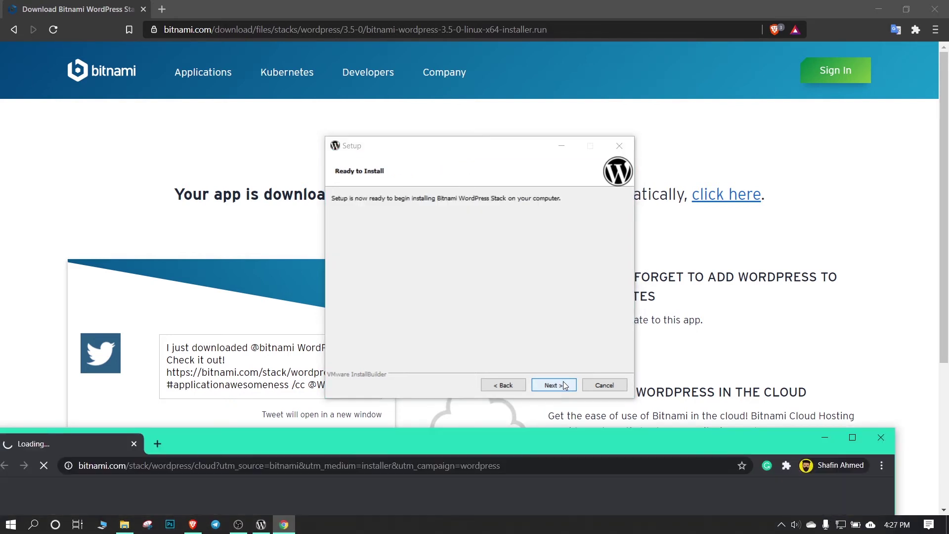
{"action": "left_click", "coordinate": [548, 385]}
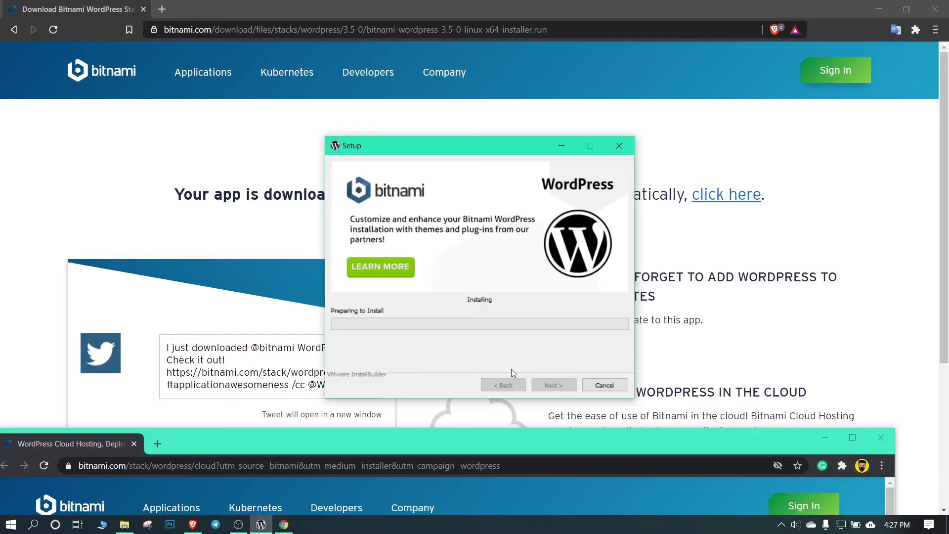
{"action": "left_click", "coordinate": [881, 437]}
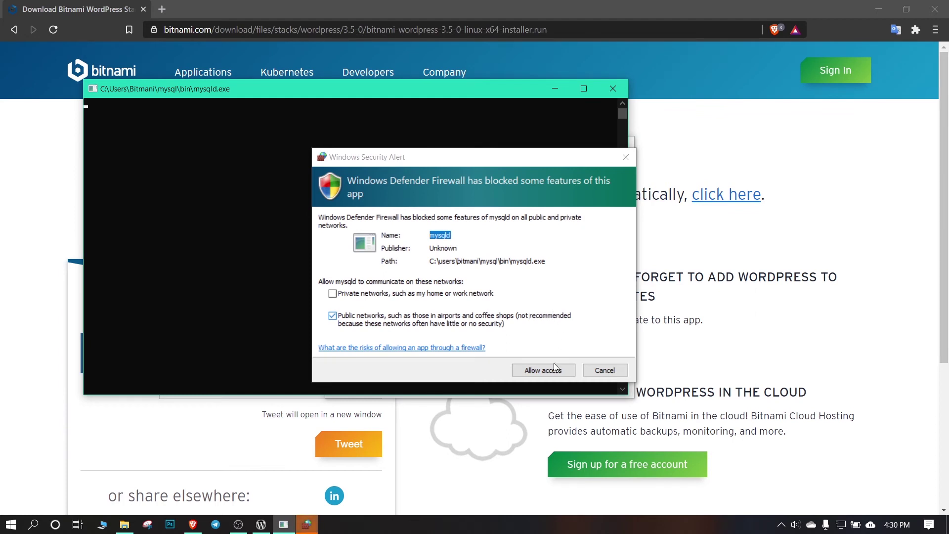
Allow mysqld and Apache through Windows Defender Firewall and let installation complete
{"action": "left_click", "coordinate": [546, 370]}
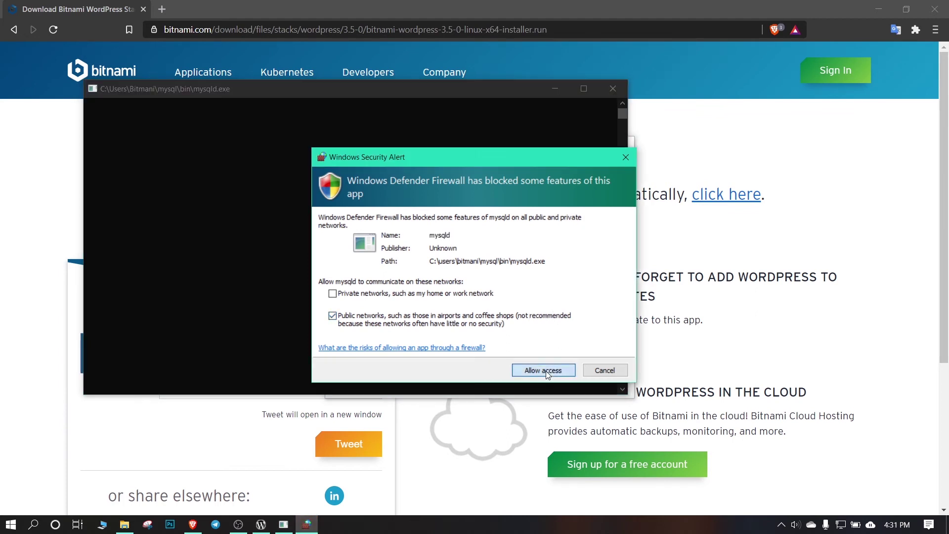
{"action": "left_click_drag", "start_coordinate": [380, 93], "coordinate": [294, 122]}
{"action": "left_click", "coordinate": [331, 129]}
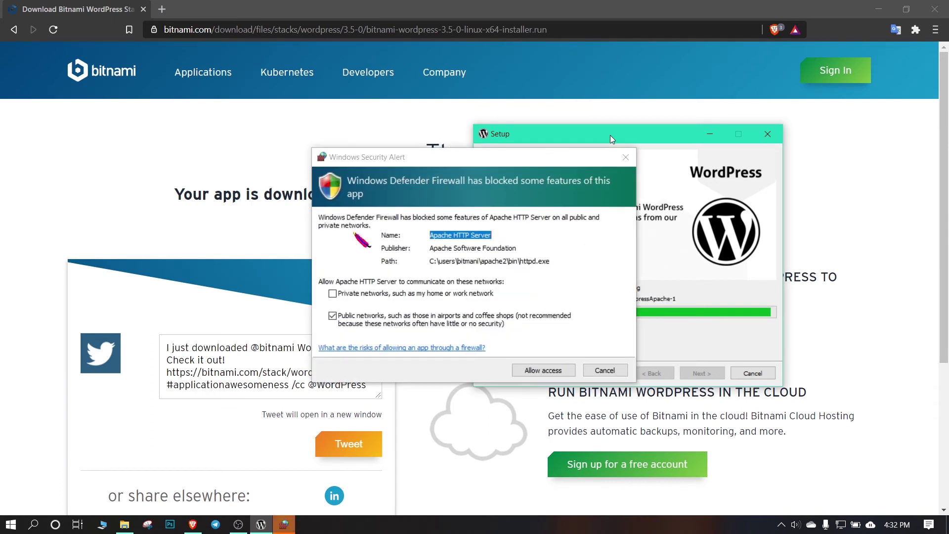
{"action": "left_click", "coordinate": [546, 372]}
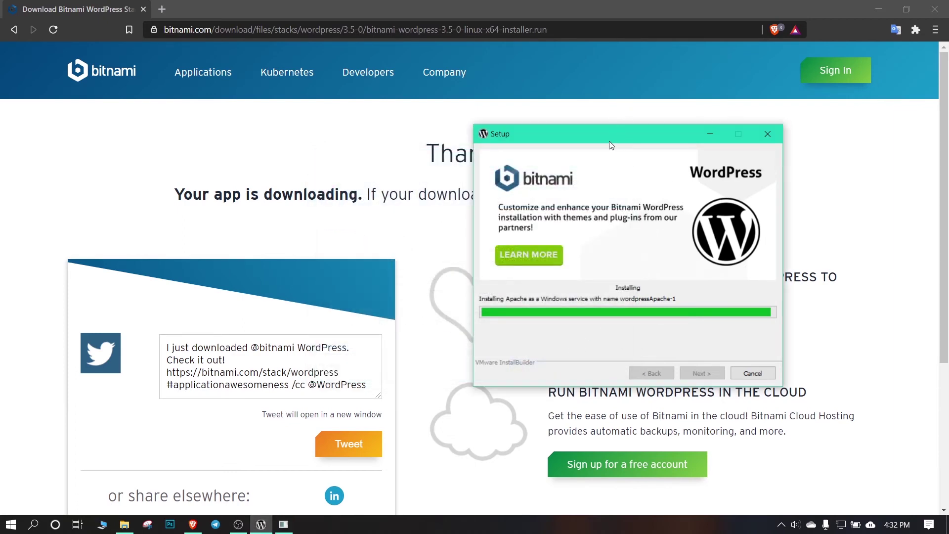
{"action": "left_click_drag", "start_coordinate": [610, 143], "coordinate": [474, 136]}
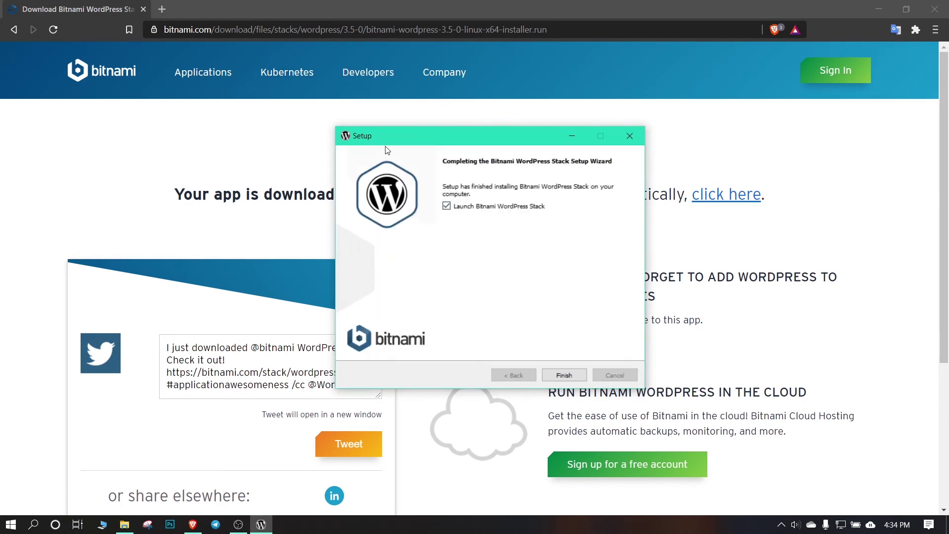
Finish the wizard with Launch Bitnami WordPress Stack left checked
{"action": "left_click_drag", "start_coordinate": [438, 137], "coordinate": [414, 136]}
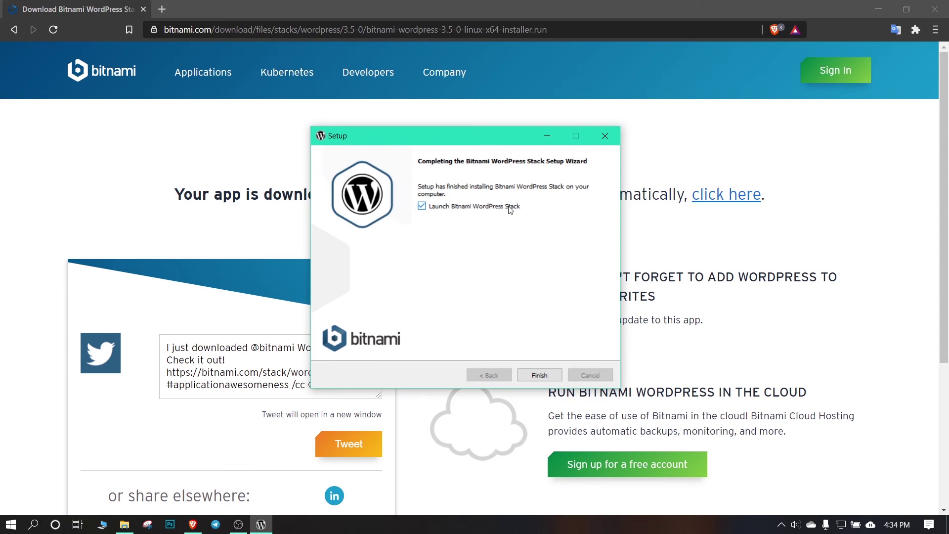
{"action": "left_click", "coordinate": [538, 375]}
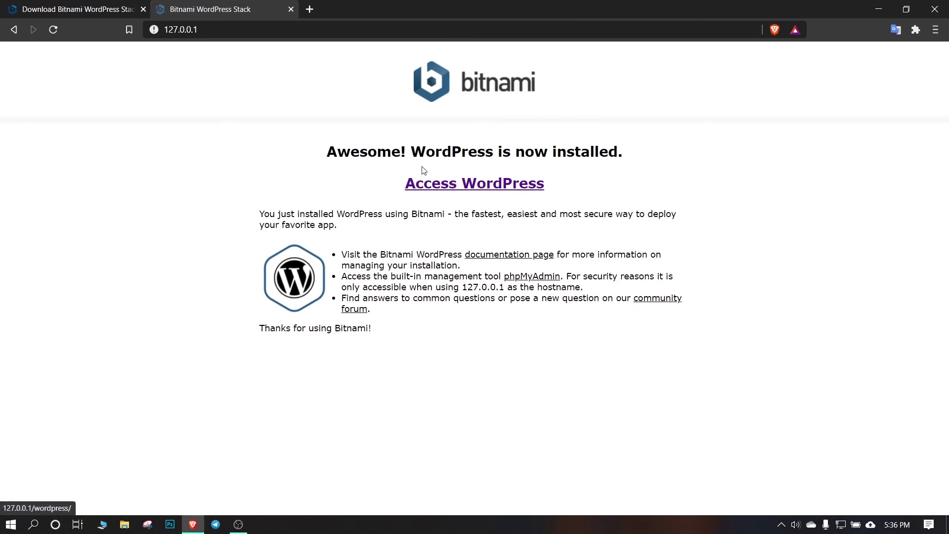
Open the local WordPress site and scroll through admin's Blog! and its Hello world! post
{"action": "left_click", "coordinate": [448, 185]}
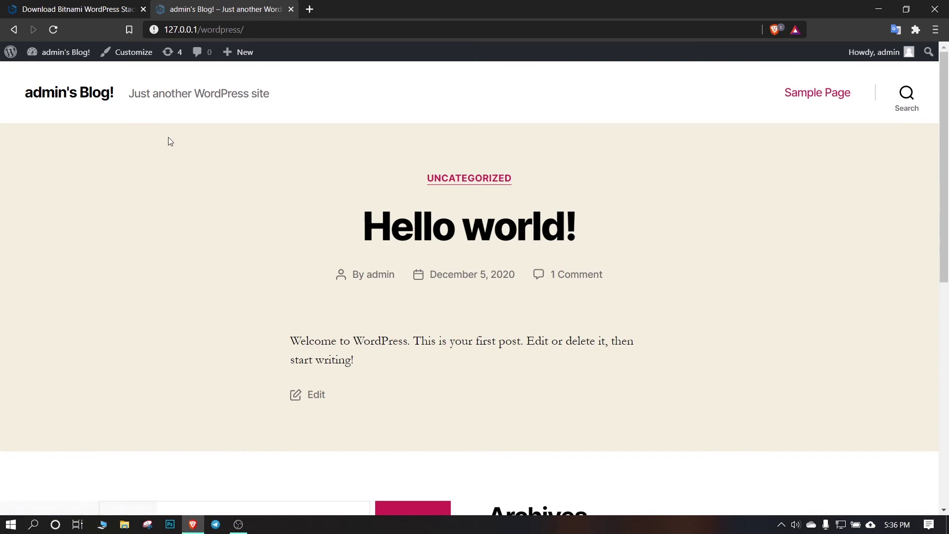
{"action": "scroll", "coordinate": [325, 195], "scroll_direction": "down", "scroll_amount": 6}
{"action": "scroll", "coordinate": [262, 222], "scroll_direction": "up", "scroll_amount": 6}
{"action": "scroll", "coordinate": [502, 253], "scroll_direction": "down", "scroll_amount": 6}
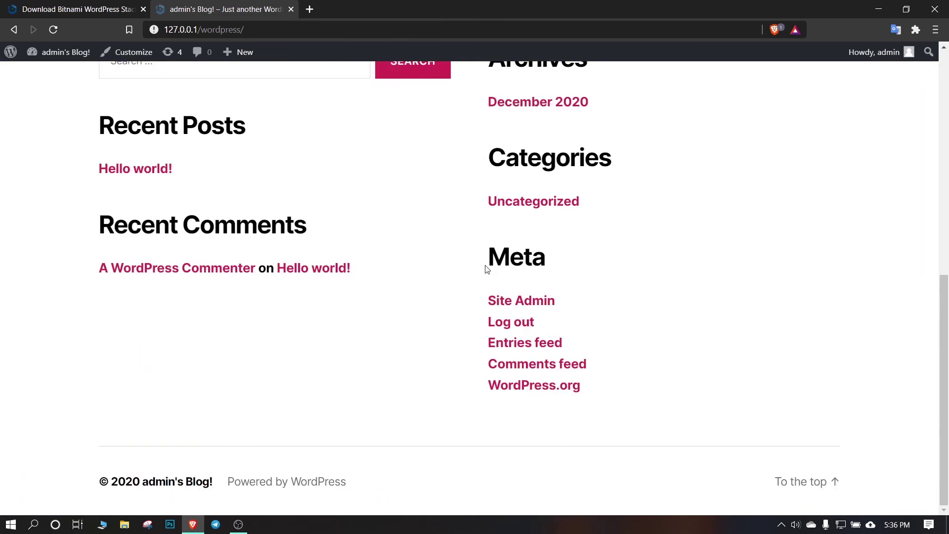
{"action": "scroll", "coordinate": [485, 269], "scroll_direction": "up", "scroll_amount": 6}
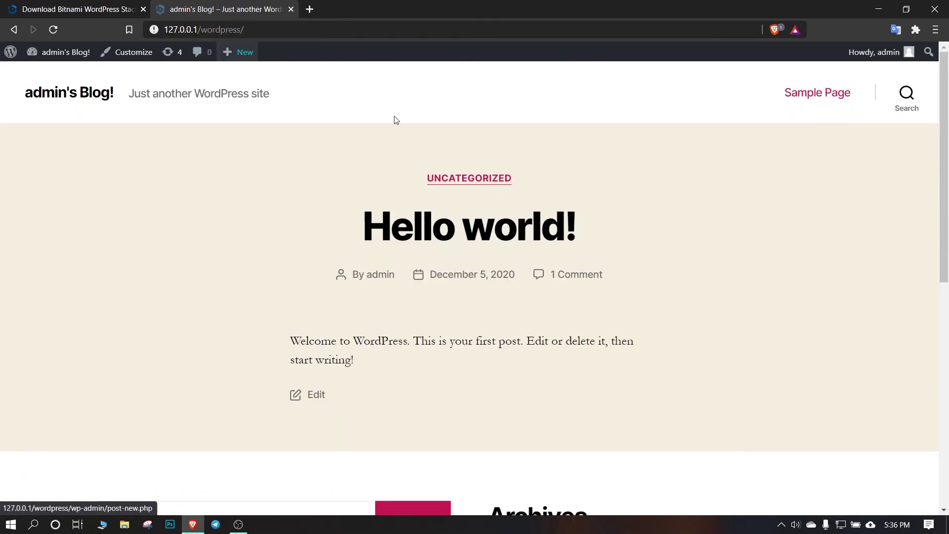
{"action": "scroll", "coordinate": [540, 259], "scroll_direction": "down", "scroll_amount": 6}
{"action": "scroll", "coordinate": [539, 259], "scroll_direction": "up", "scroll_amount": 6}
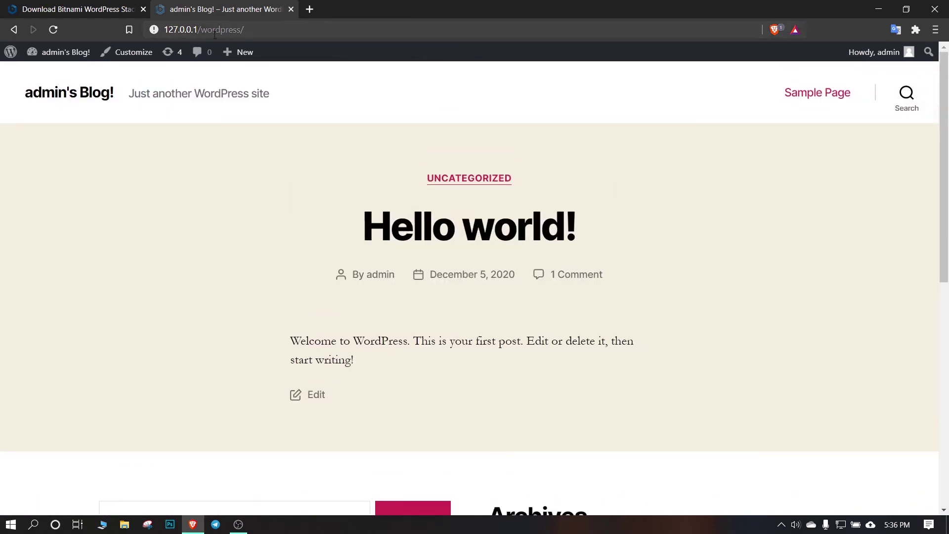
Place the cursor at the end of the 127.0.0.1/wordpress/ address
{"action": "left_click_drag", "start_coordinate": [166, 30], "coordinate": [247, 29]}
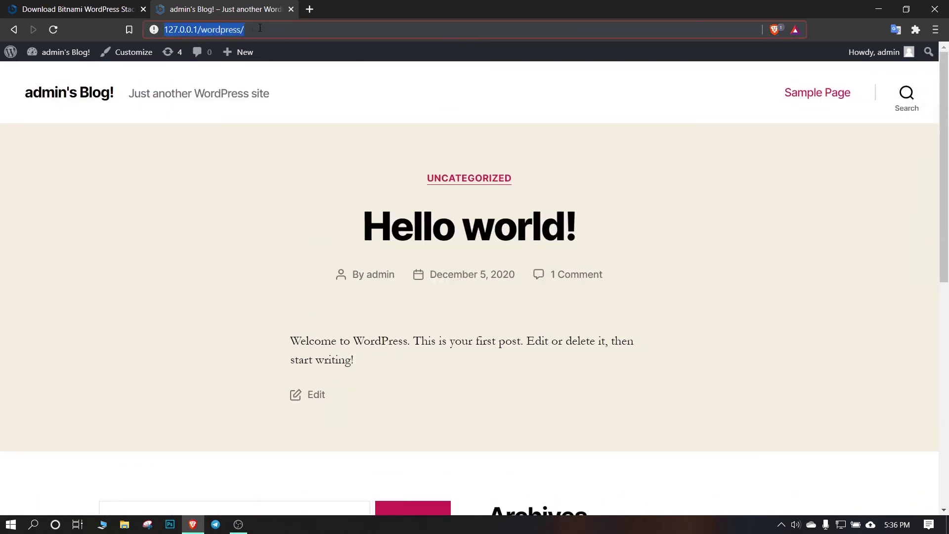
{"action": "left_click", "coordinate": [260, 29]}
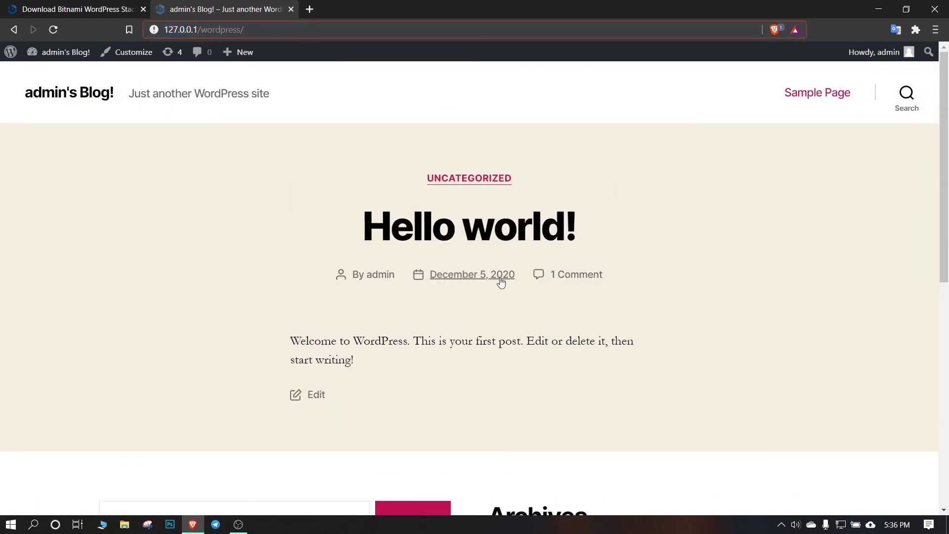
{"action": "scroll", "coordinate": [500, 276], "scroll_direction": "down", "scroll_amount": 5}
{"action": "scroll", "coordinate": [415, 305], "scroll_direction": "up", "scroll_amount": 5}
Load the wp-login page and replace the prefilled username with 'admin'
{"action": "type", "text": "wp-"}
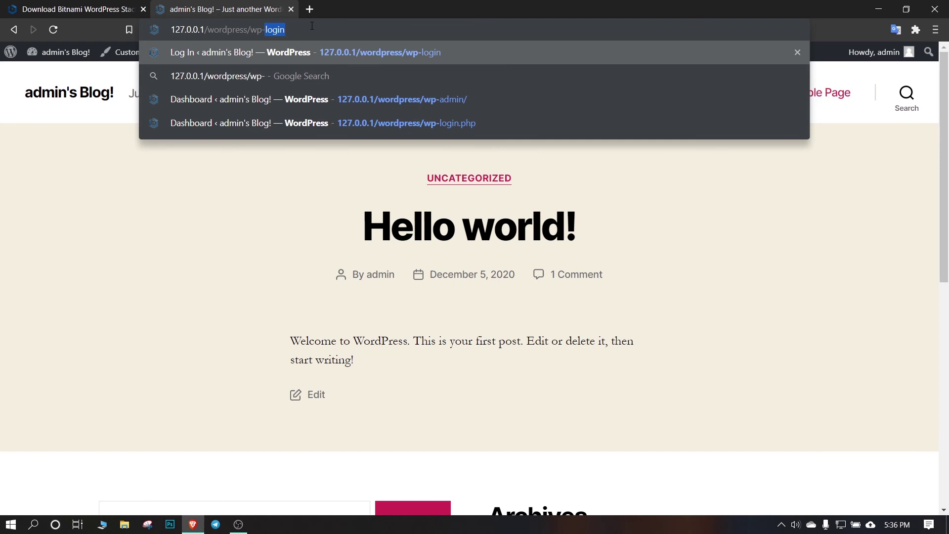
{"action": "type", "text": "login"}
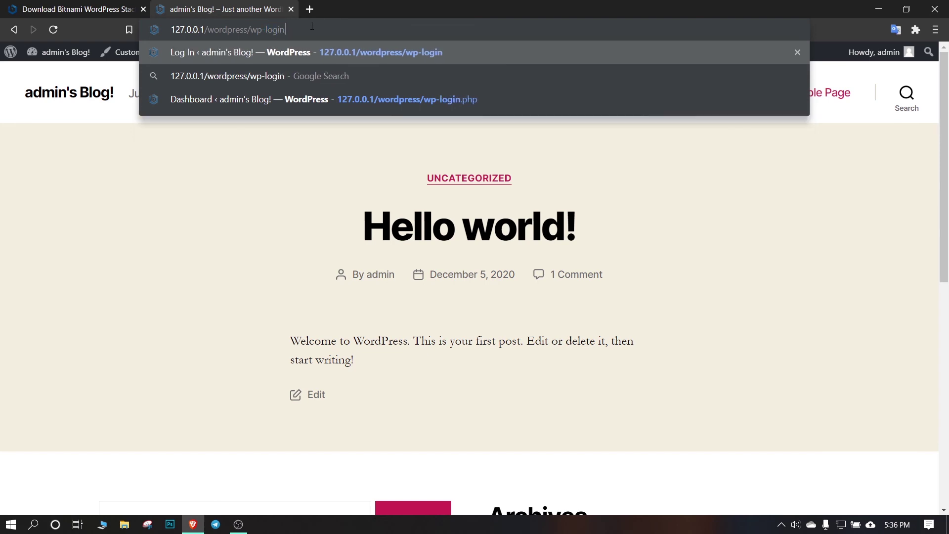
{"action": "key", "text": "Return"}
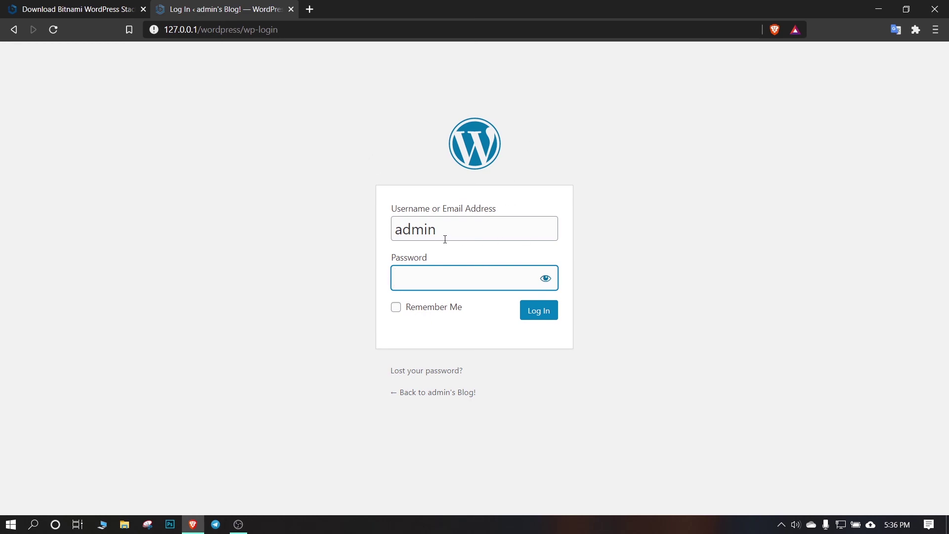
{"action": "left_click_drag", "start_coordinate": [479, 226], "coordinate": [391, 229]}
{"action": "left_click", "coordinate": [475, 230]}
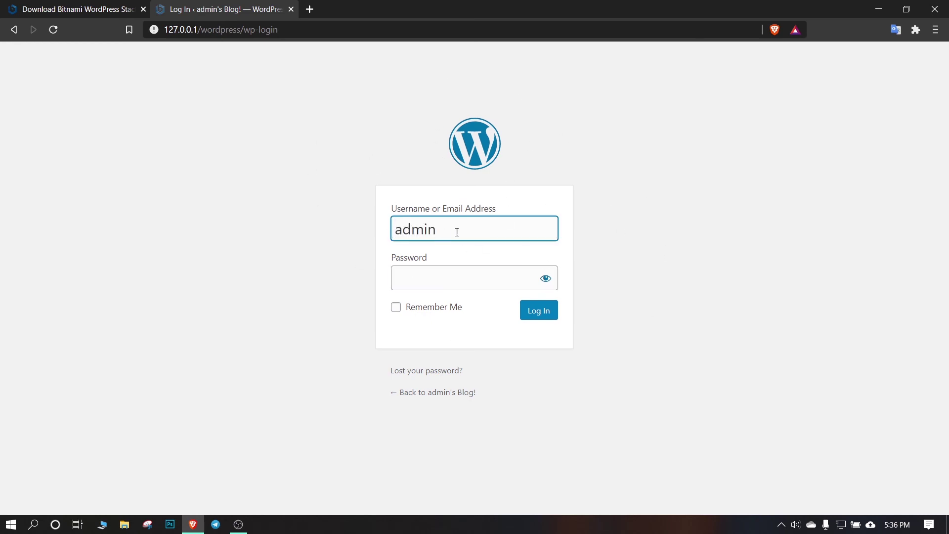
{"action": "left_click_drag", "start_coordinate": [457, 233], "coordinate": [392, 232]}
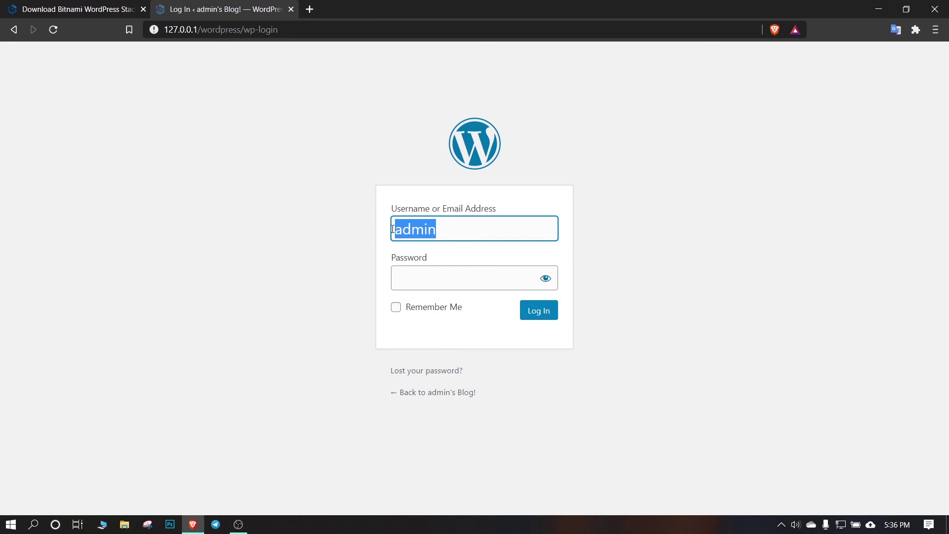
{"action": "key", "text": "BackSpace"}
{"action": "type", "text": "admin"}
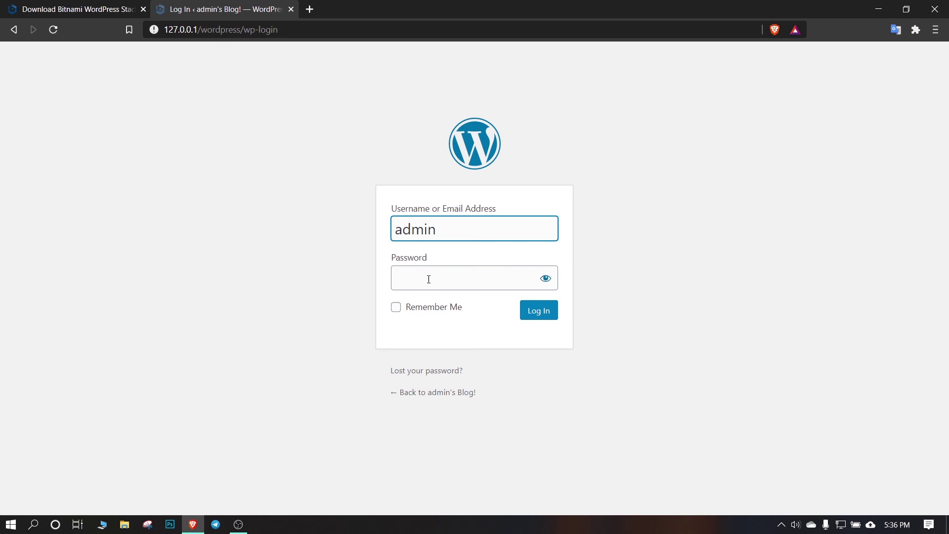
Enter the admin password, log in to the Dashboard, and decline saving the password
{"action": "left_click", "coordinate": [429, 280]}
{"action": "type", "text": "******"}
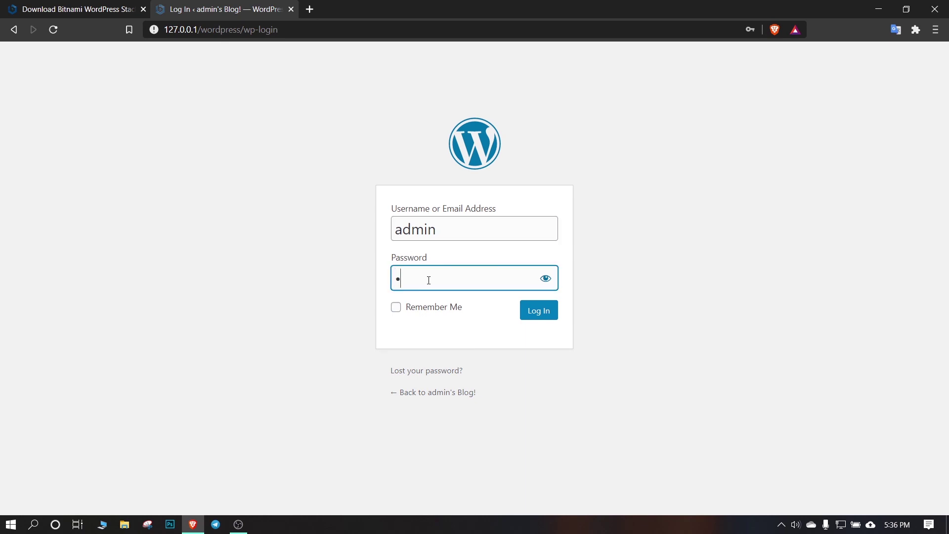
{"action": "type", "text": "*"}
{"action": "left_click", "coordinate": [546, 315]}
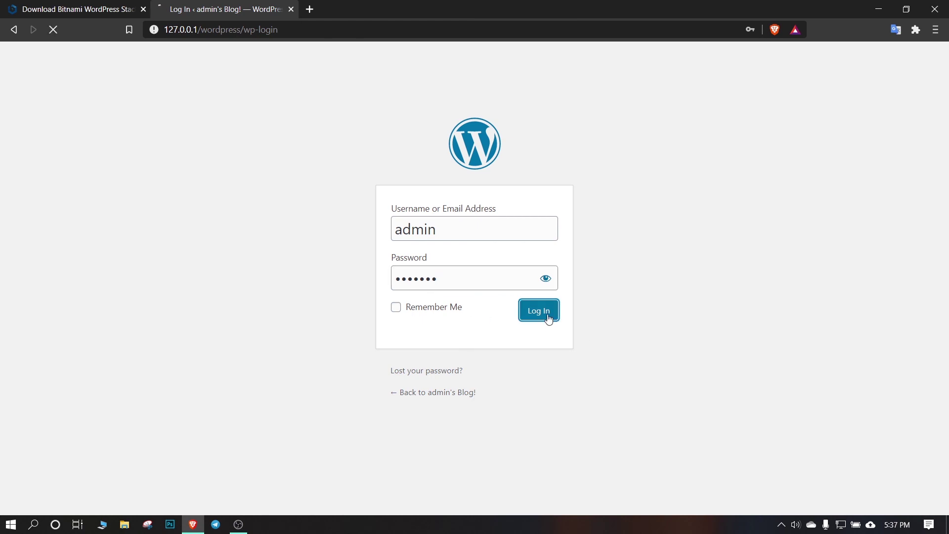
{"action": "left_click", "coordinate": [217, 256]}
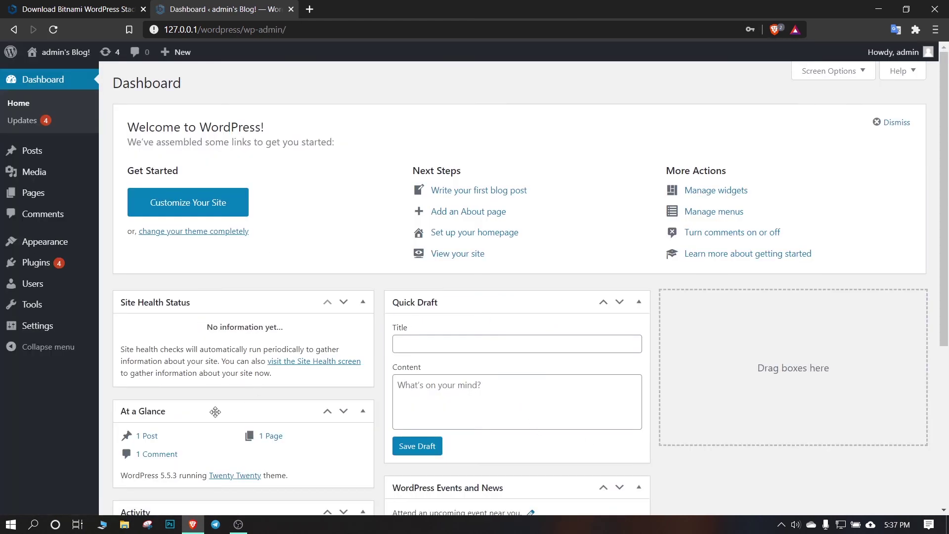